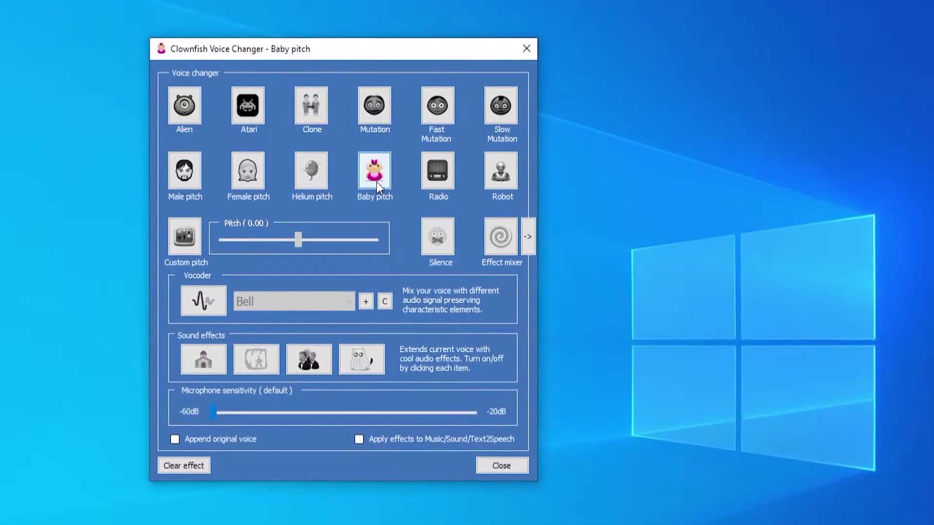
Try the Robot and Alien voice effects
{"action": "left_click", "coordinate": [508, 174]}
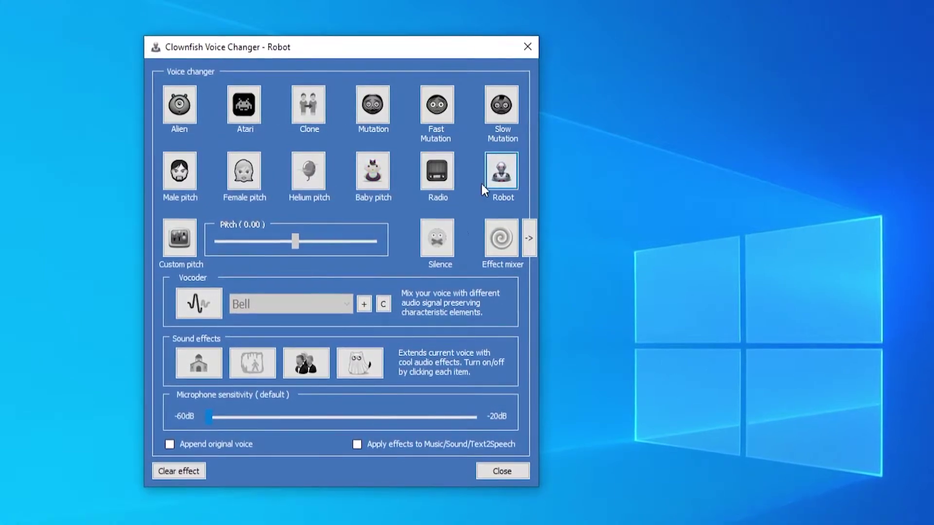
{"action": "left_click", "coordinate": [181, 109]}
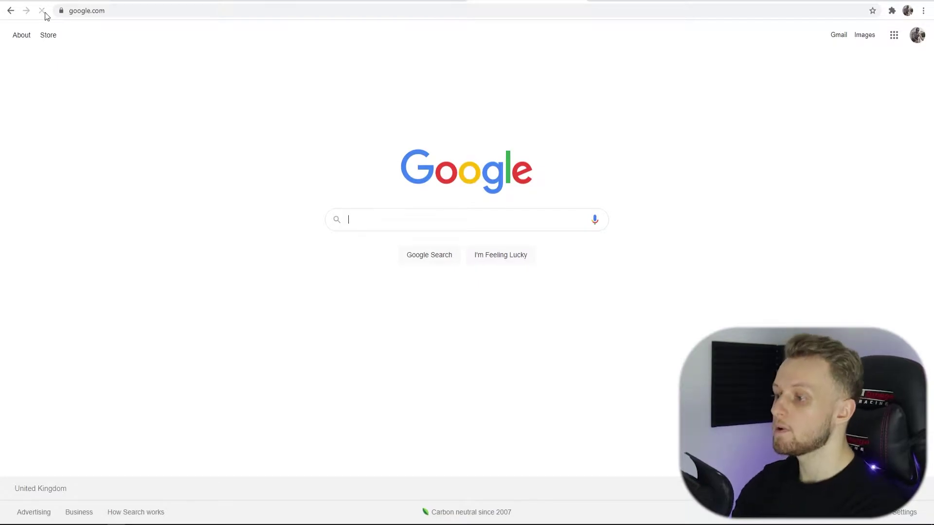
Search Google for "clownfish" and open the Clownfish Voice Changer website
{"action": "type", "text": "clownfi"}
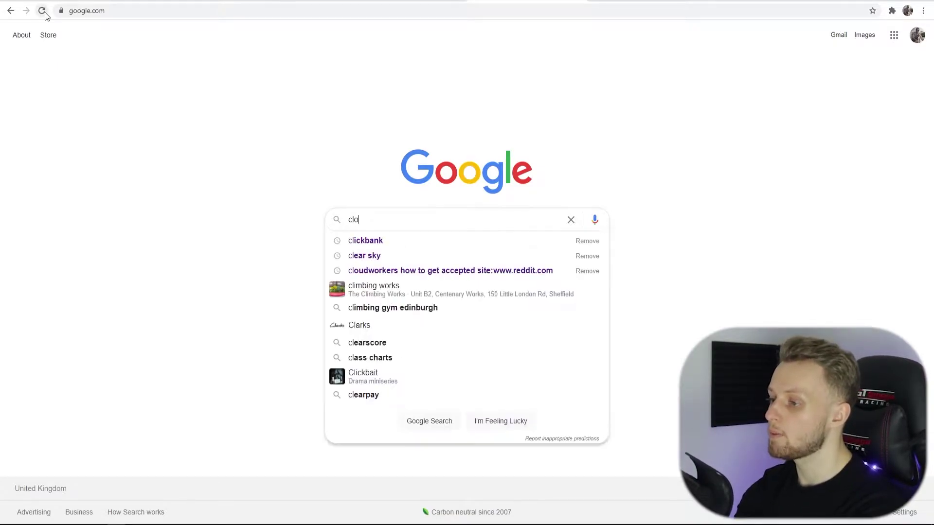
{"action": "left_click", "coordinate": [42, 11]}
{"action": "type", "text": "sh"}
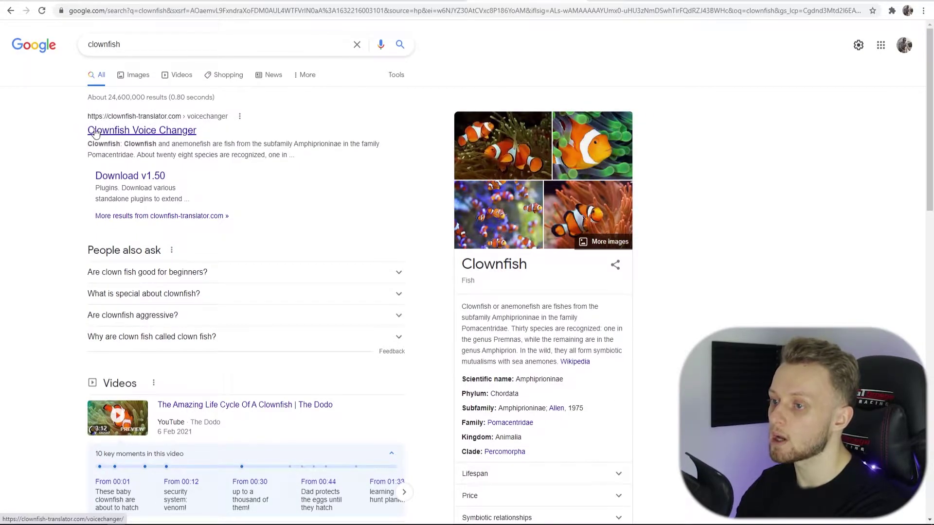
{"action": "left_click", "coordinate": [110, 139]}
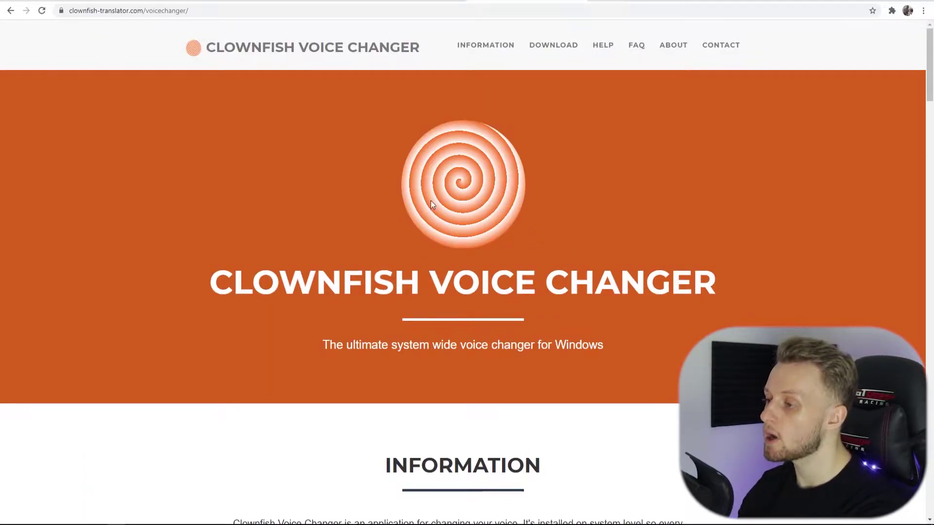
Examine the Clownfish Voice Changer home page, including its information section and voice effects list
{"action": "left_click_drag", "start_coordinate": [721, 287], "coordinate": [217, 288]}
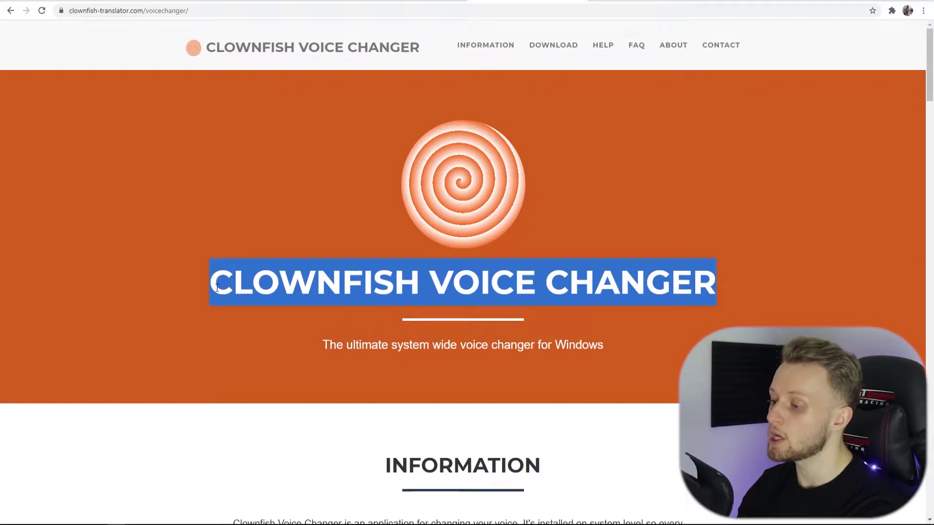
{"action": "left_click", "coordinate": [538, 167]}
{"action": "left_click_drag", "start_coordinate": [930, 73], "coordinate": [931, 132]}
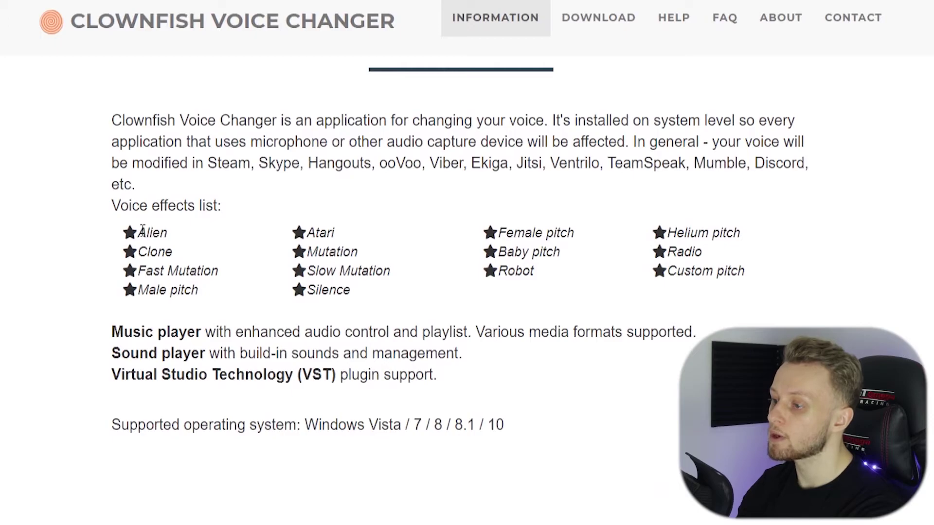
{"action": "double_click", "coordinate": [142, 232]}
{"action": "left_click", "coordinate": [284, 237]}
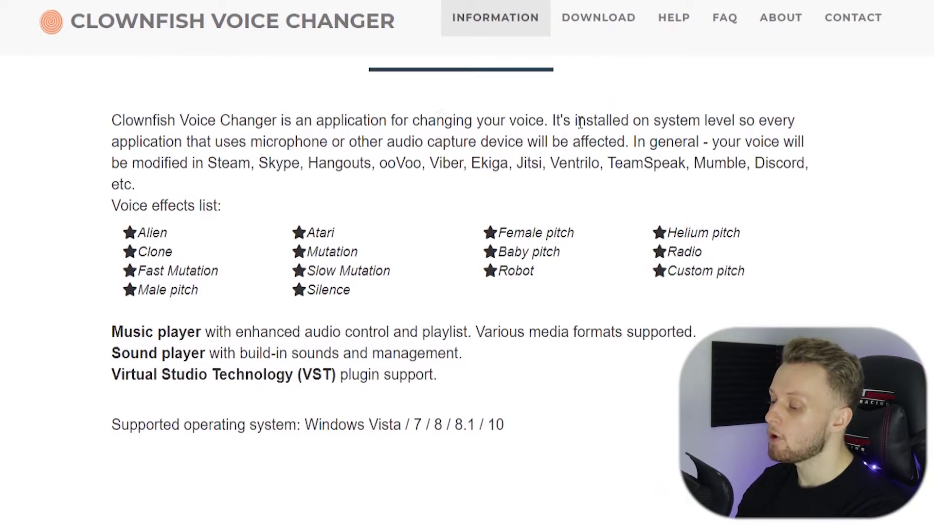
Download the 64bit (64bit VST) version of Clownfish Voice Changer v1.50 and launch the downloaded installer
{"action": "left_click", "coordinate": [590, 23]}
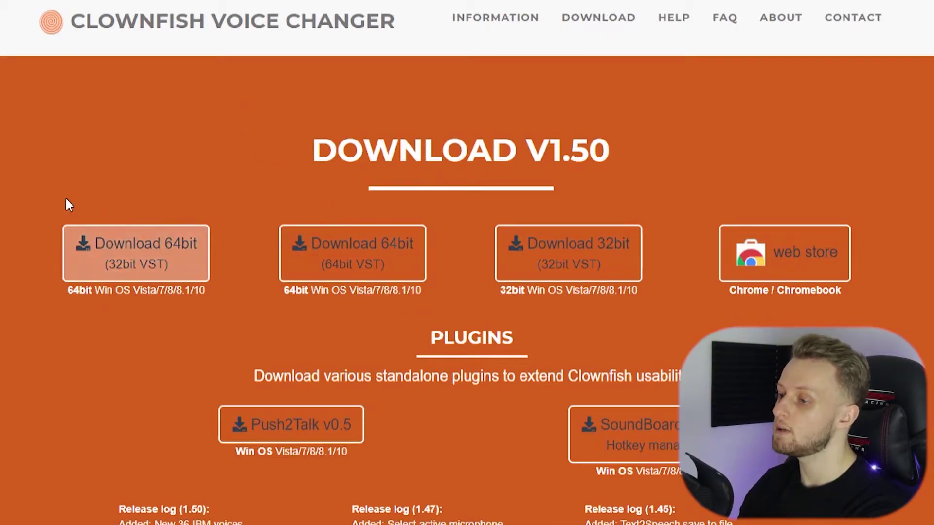
{"action": "left_click", "coordinate": [141, 265]}
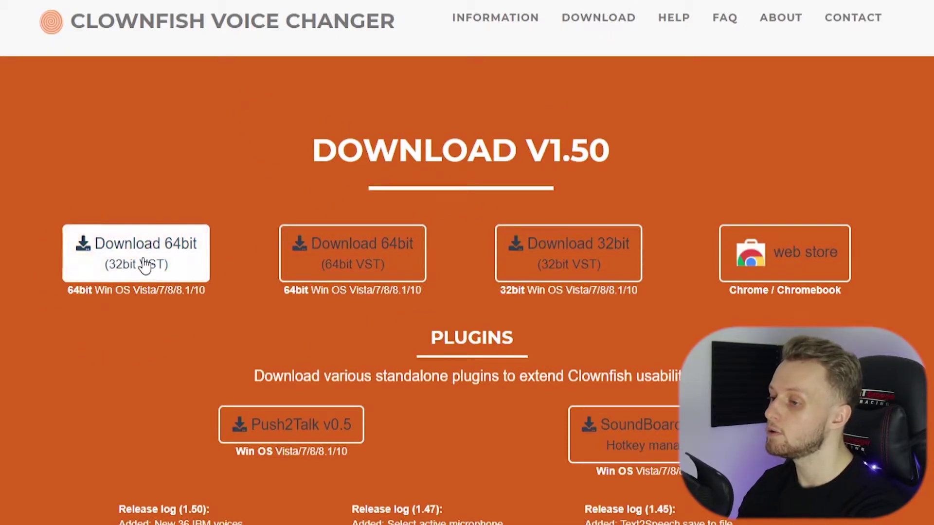
{"action": "left_click", "coordinate": [403, 281]}
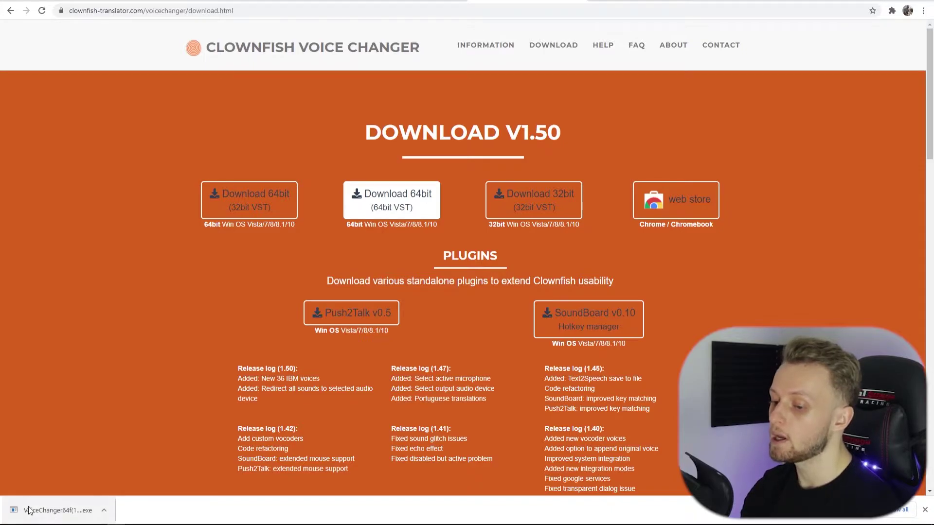
{"action": "left_click", "coordinate": [56, 514]}
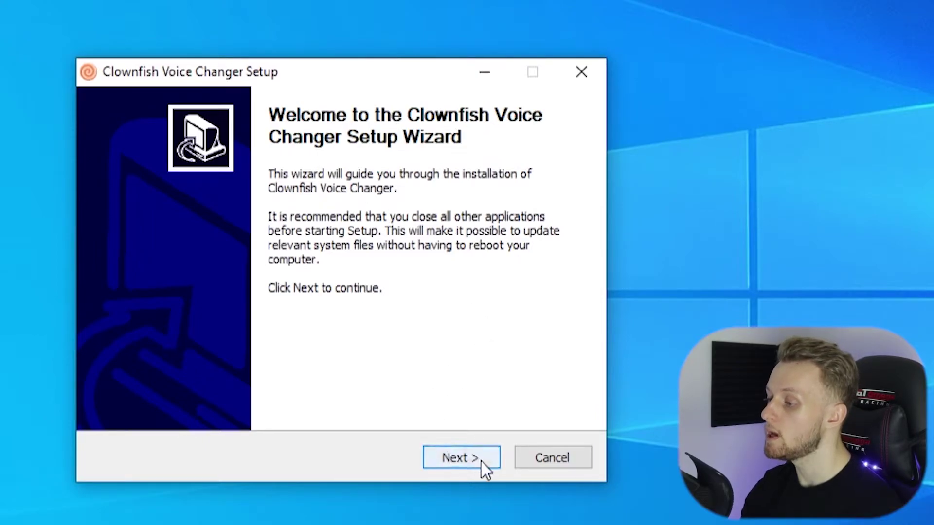
Accept the default components and the destination folder C:\Program Files (x86)\ClownfishVoiceChanger in the setup wizard
{"action": "left_click", "coordinate": [467, 462]}
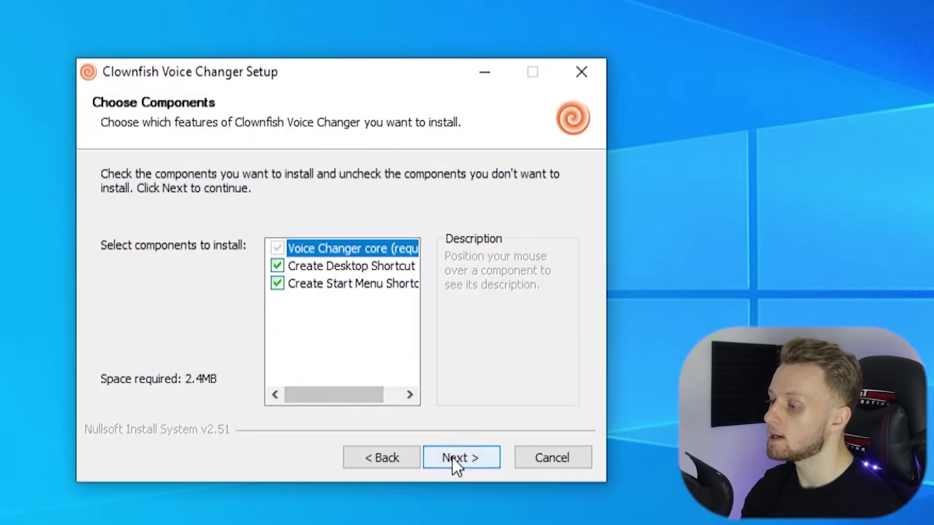
{"action": "left_click", "coordinate": [453, 462]}
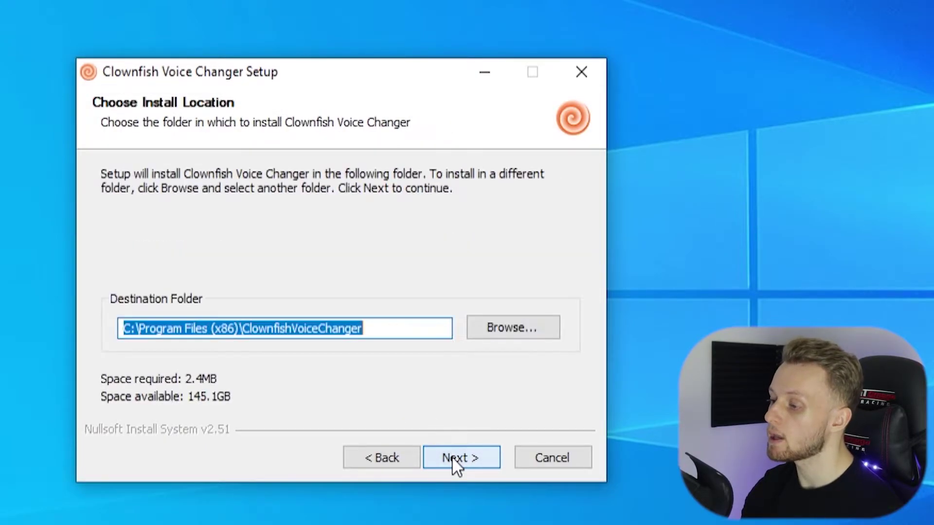
{"action": "left_click", "coordinate": [334, 334]}
{"action": "left_click_drag", "start_coordinate": [398, 325], "coordinate": [94, 344]}
{"action": "left_click", "coordinate": [256, 328]}
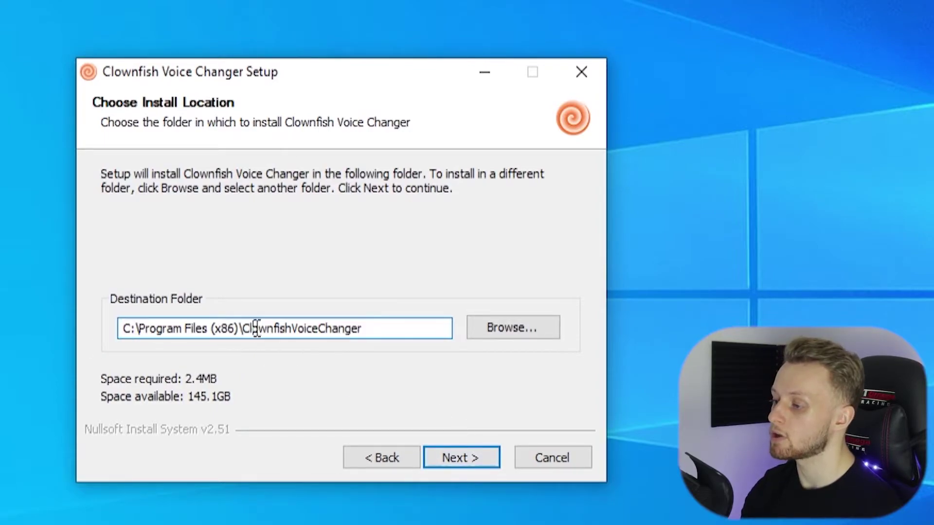
{"action": "left_click", "coordinate": [479, 462]}
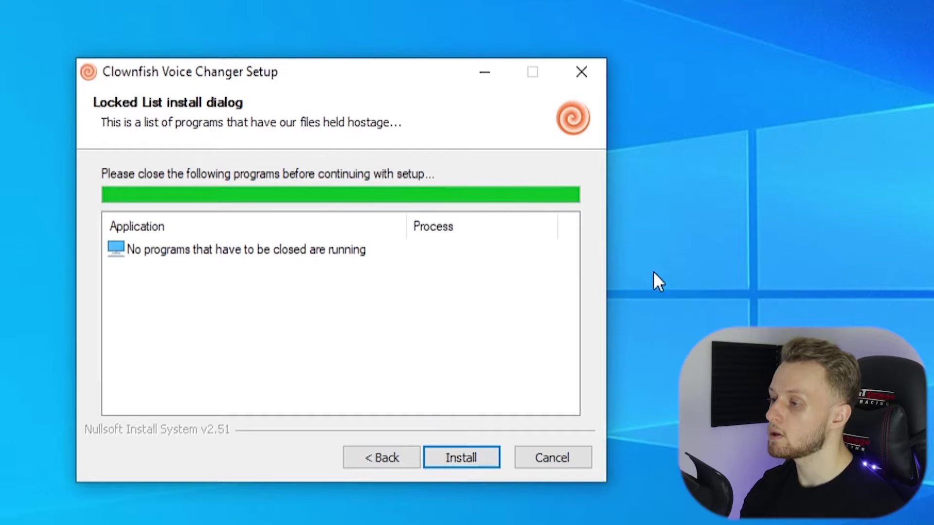
Install Clownfish Voice Changer and finish the setup wizard
{"action": "left_click", "coordinate": [463, 460]}
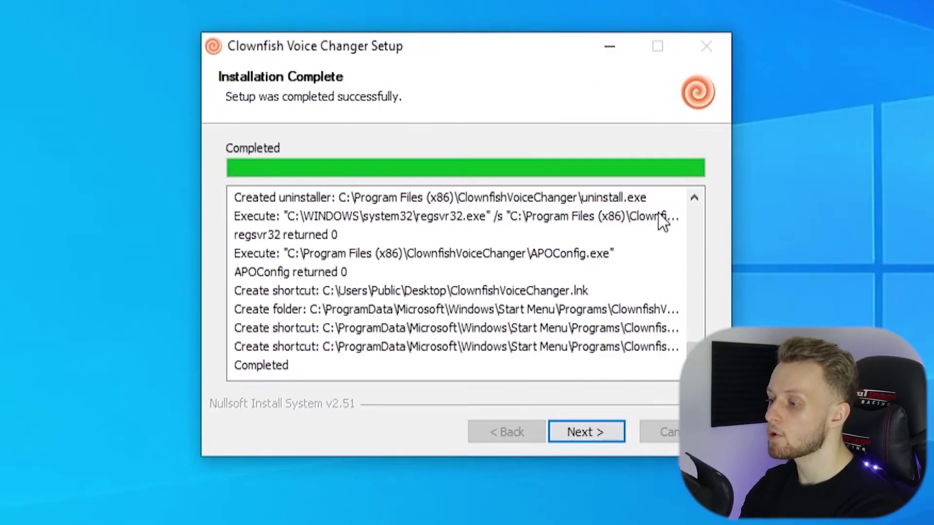
{"action": "left_click", "coordinate": [586, 437]}
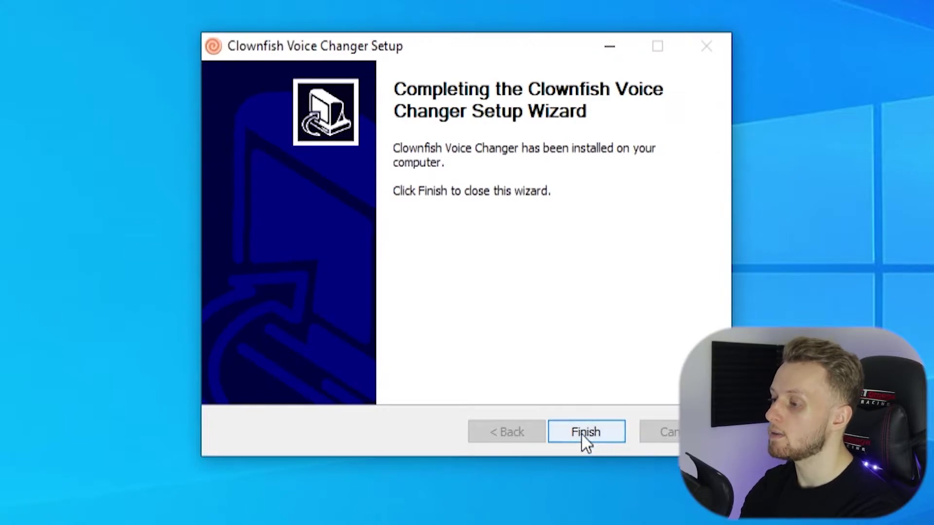
{"action": "left_click", "coordinate": [581, 433]}
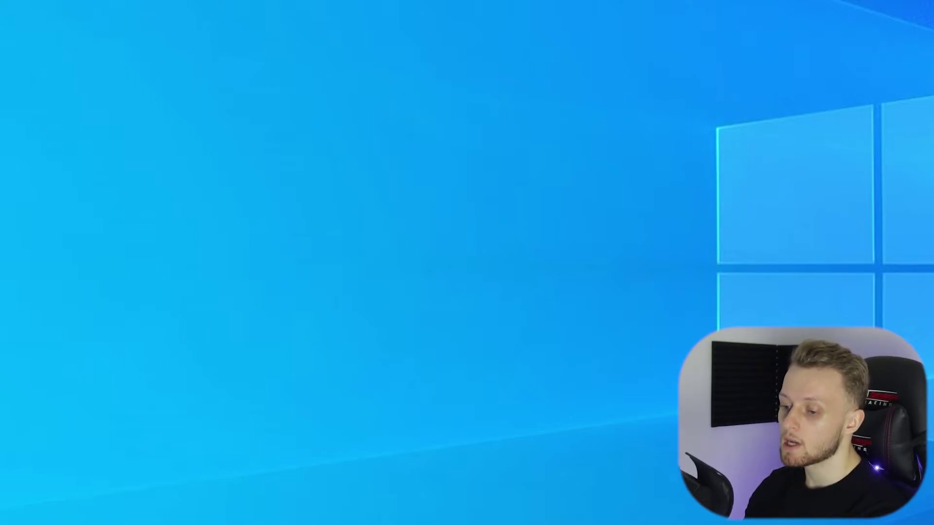
Find and launch ClownfishVoiceChanger through Windows search, and move its tray icon among the hidden icons
{"action": "key", "text": "super"}
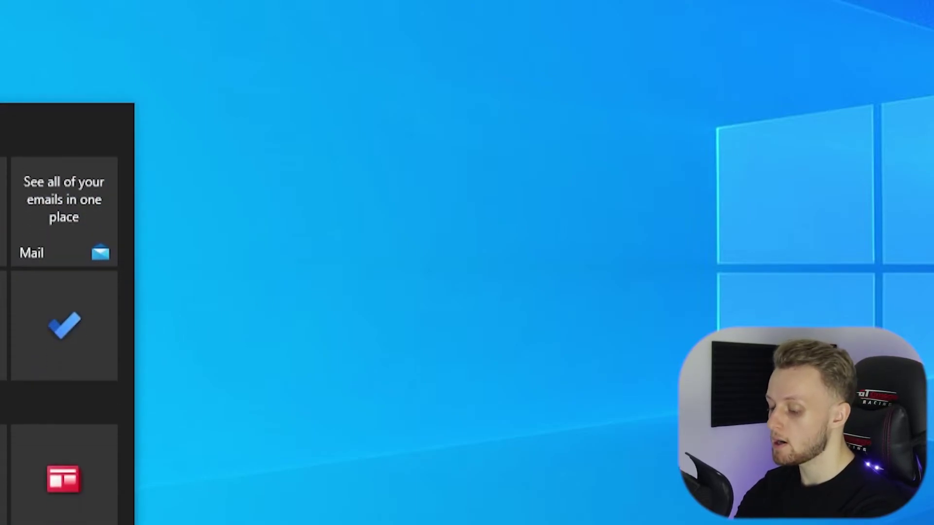
{"action": "type", "text": "clownfish"}
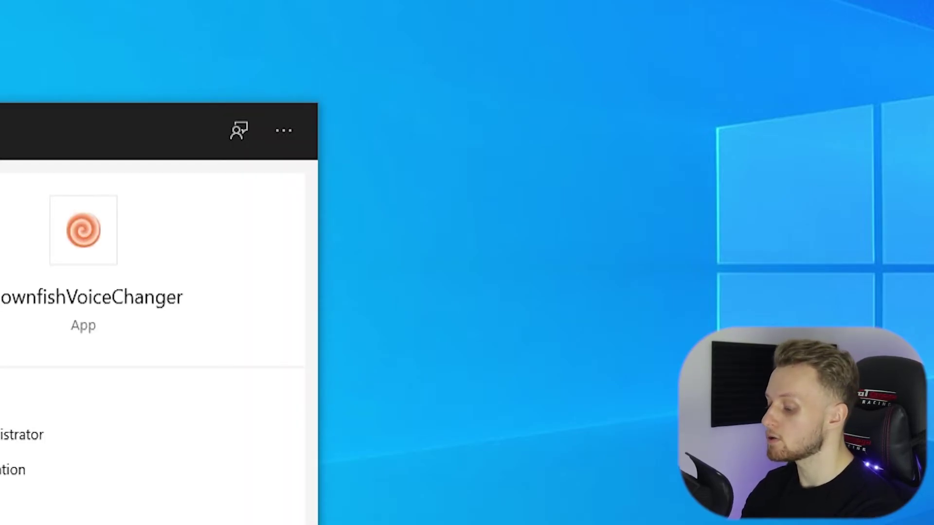
{"action": "key", "text": "Return"}
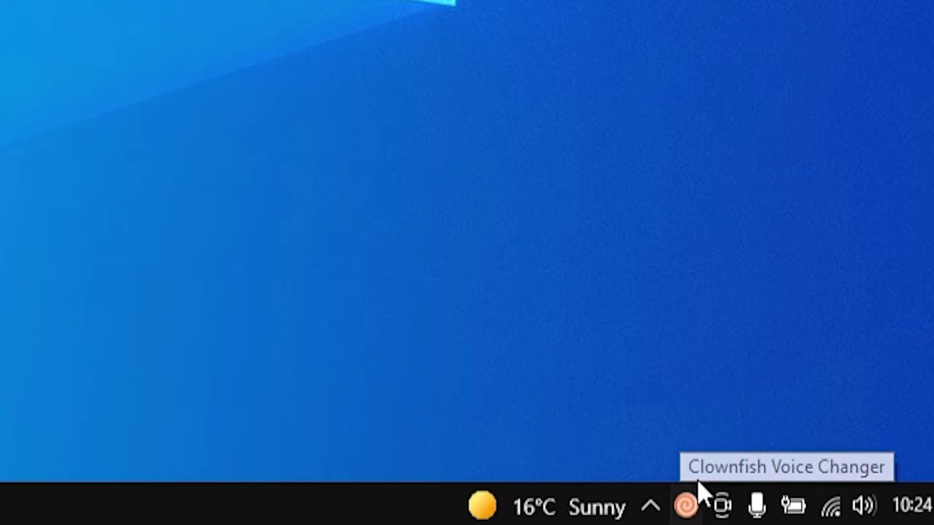
{"action": "left_click_drag", "start_coordinate": [688, 510], "coordinate": [590, 466]}
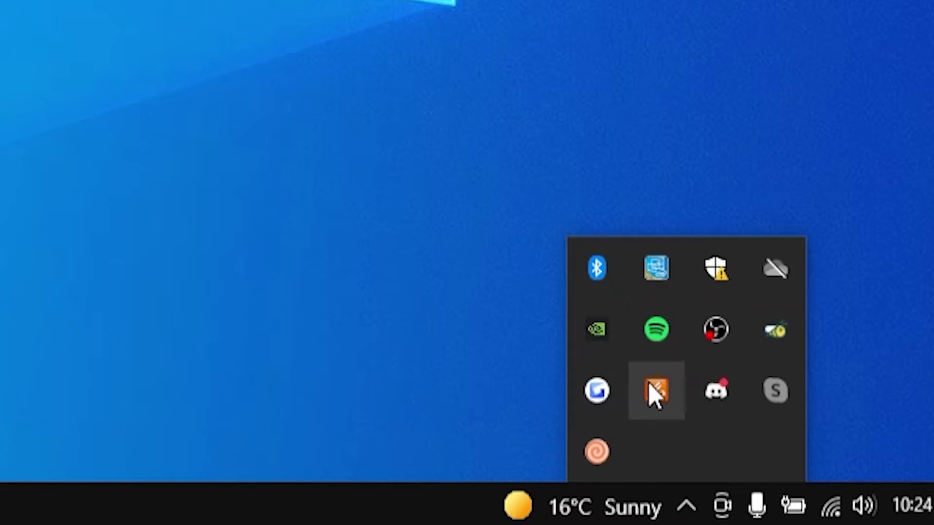
Open Clownfish's Set Voice Changer window from its tray icon and clear any voice effect
{"action": "right_click", "coordinate": [598, 462]}
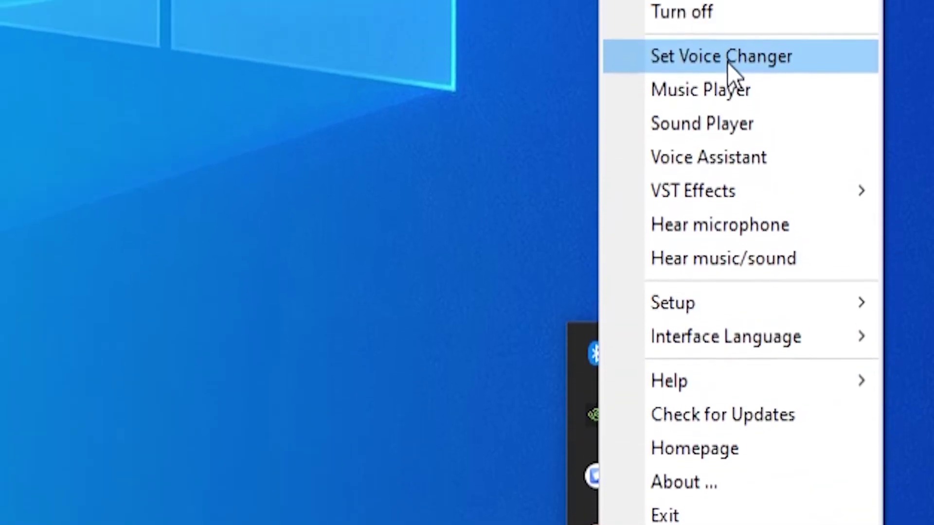
{"action": "left_click", "coordinate": [763, 57]}
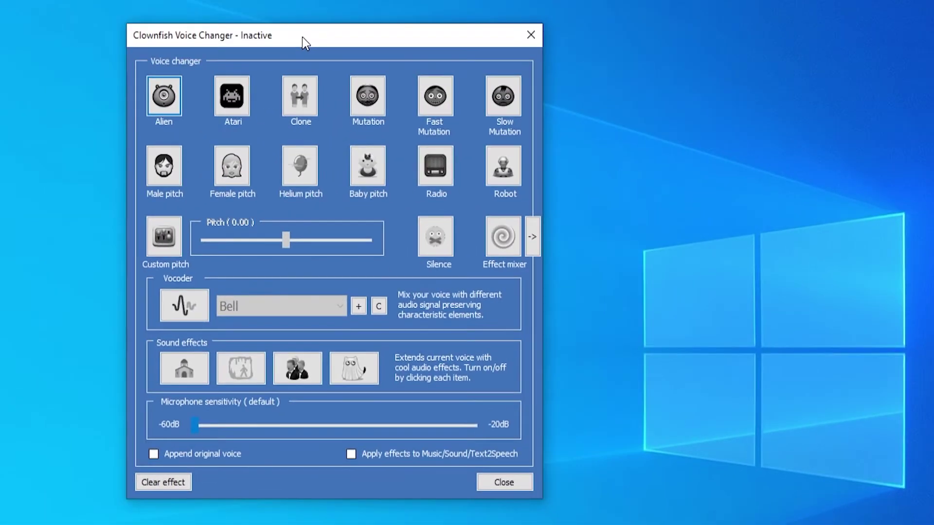
{"action": "left_click", "coordinate": [168, 481]}
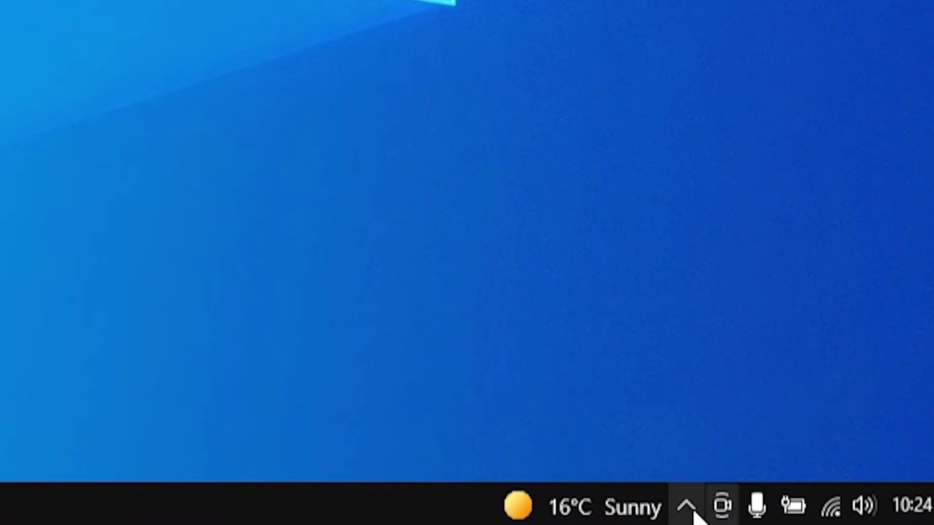
Check in Clownfish's setup window which microphones have the voice changer installed, and close the window
{"action": "left_click", "coordinate": [933, 524]}
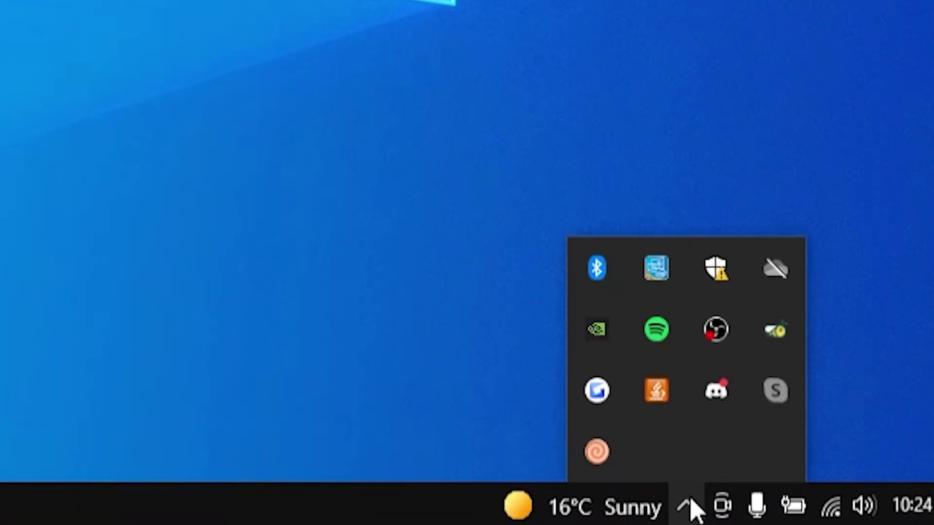
{"action": "right_click", "coordinate": [590, 452]}
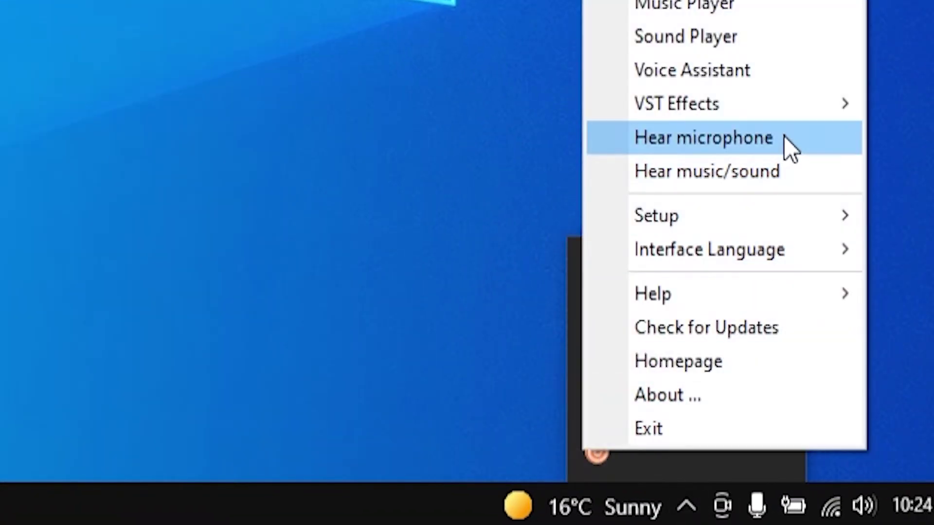
{"action": "mouse_move", "coordinate": [686, 231]}
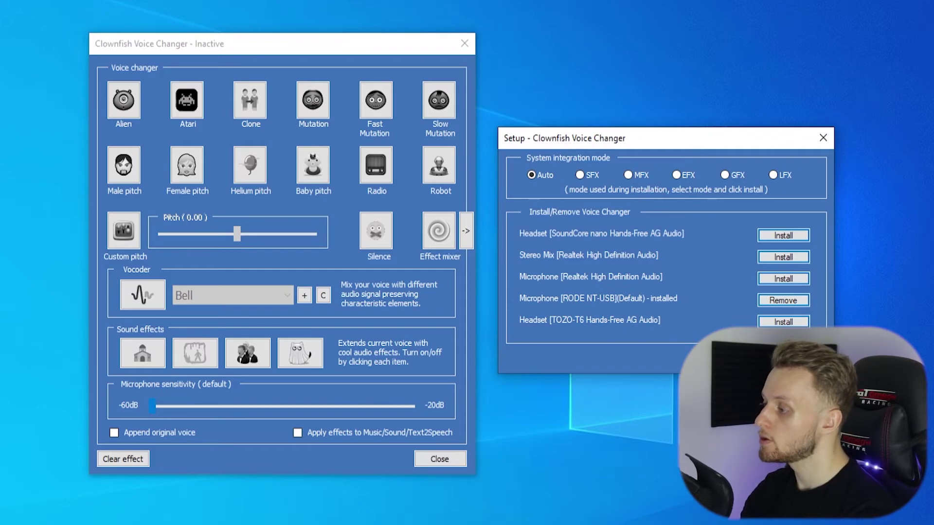
{"action": "left_click", "coordinate": [823, 138]}
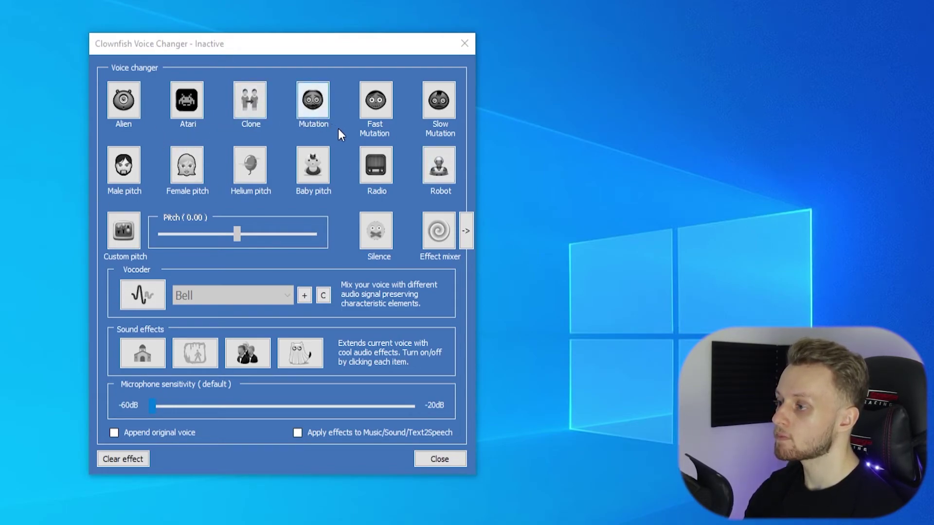
Try the Fast Mutation, Robot and Baby pitch voice effects, and clear the effect
{"action": "left_click", "coordinate": [375, 104]}
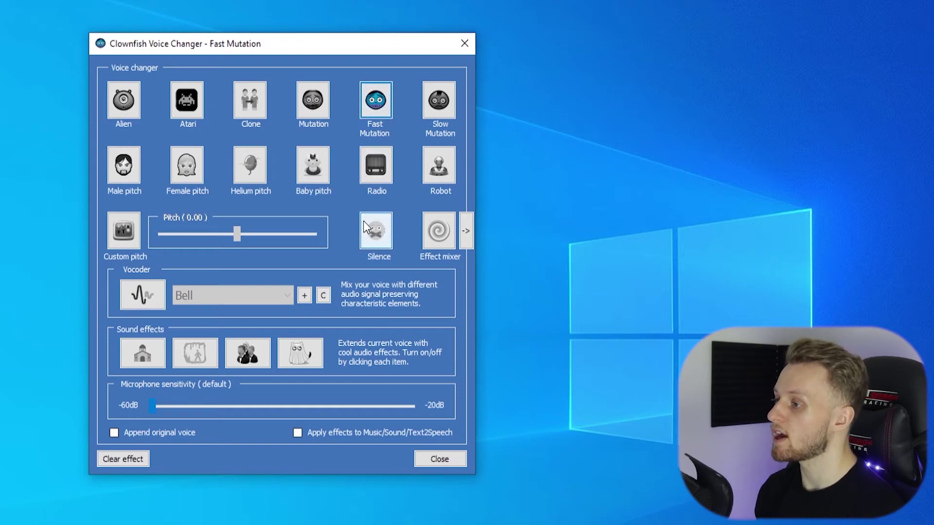
{"action": "left_click", "coordinate": [437, 168]}
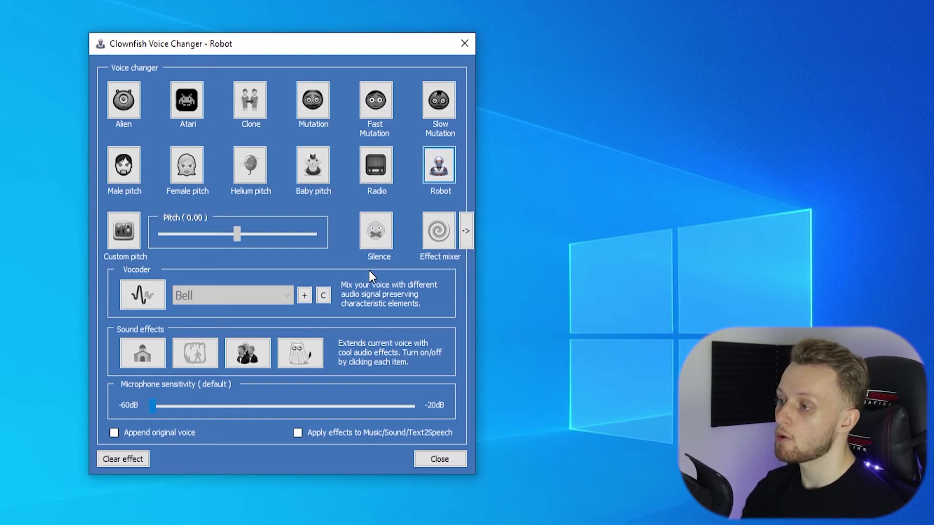
{"action": "left_click", "coordinate": [313, 166]}
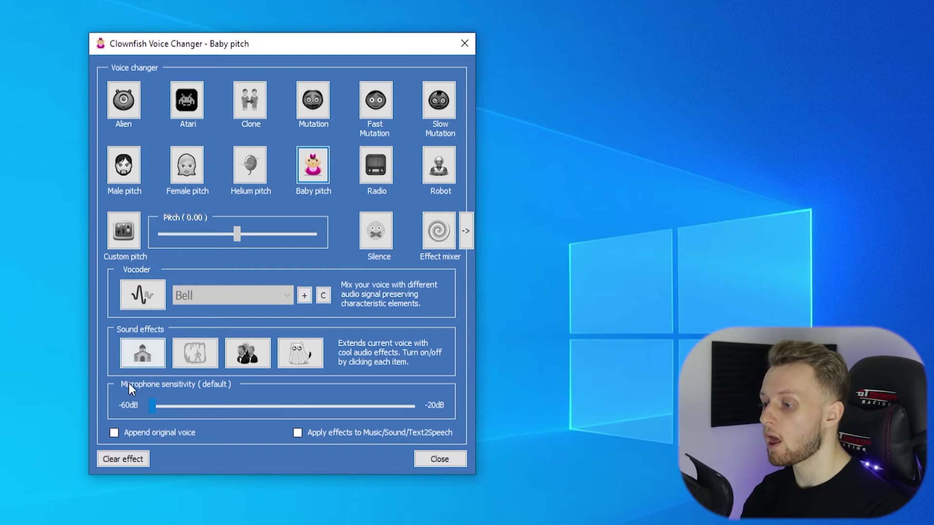
{"action": "left_click", "coordinate": [123, 459]}
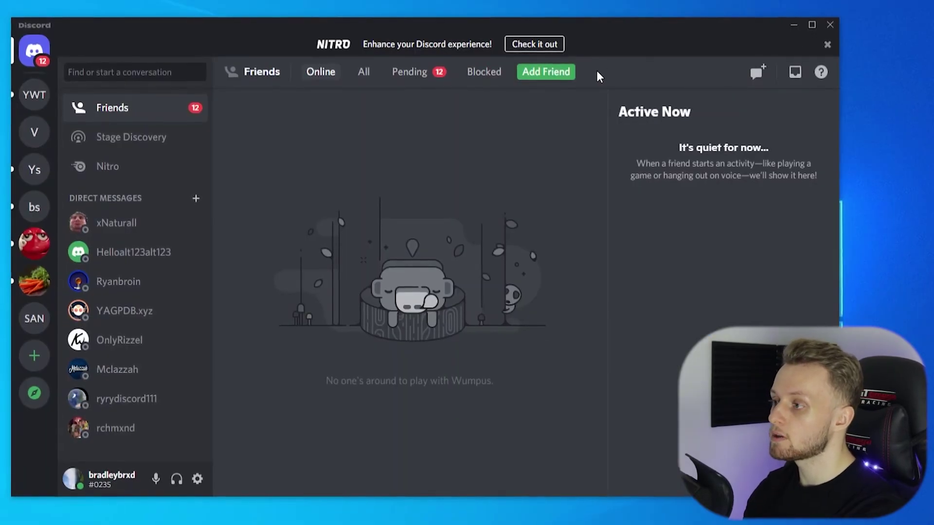
Check the input device choices in Discord's Voice & Video settings, leaving Default selected, and return to the voice changer window
{"action": "left_click", "coordinate": [828, 45]}
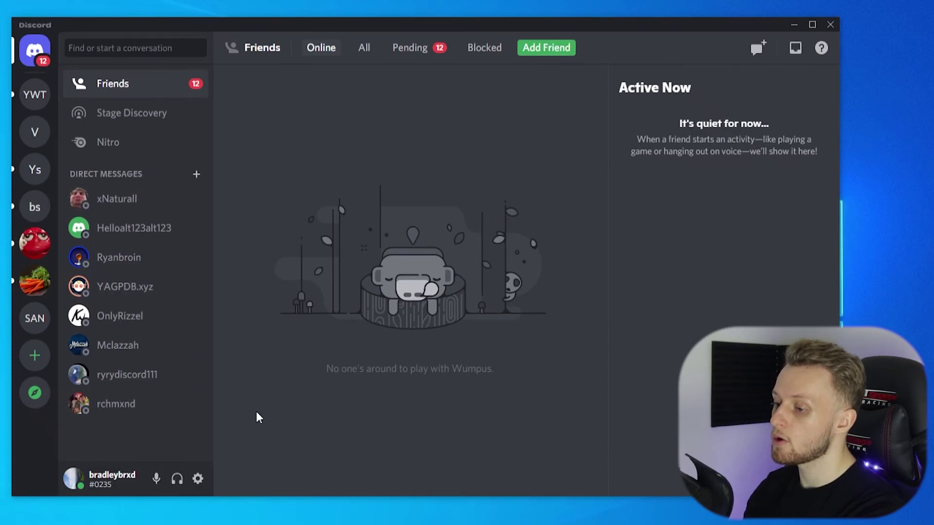
{"action": "left_click", "coordinate": [198, 479]}
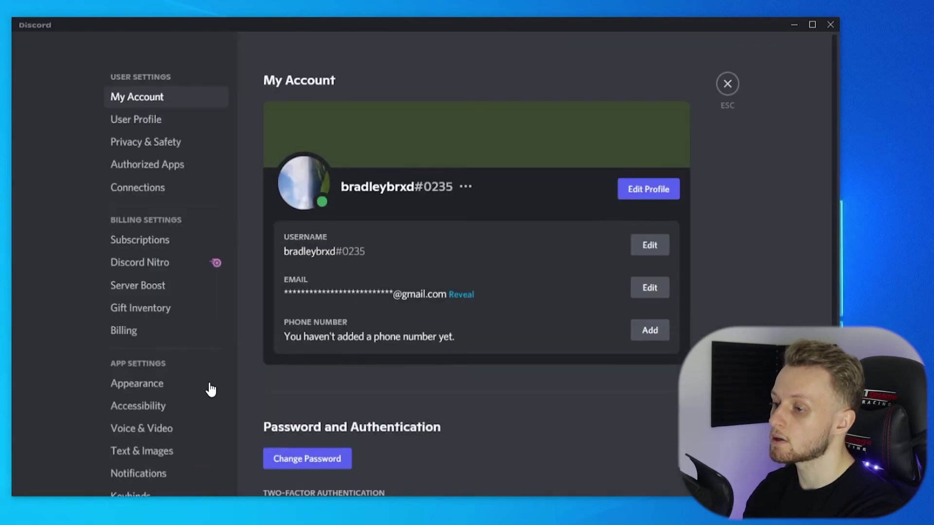
{"action": "left_click", "coordinate": [155, 428]}
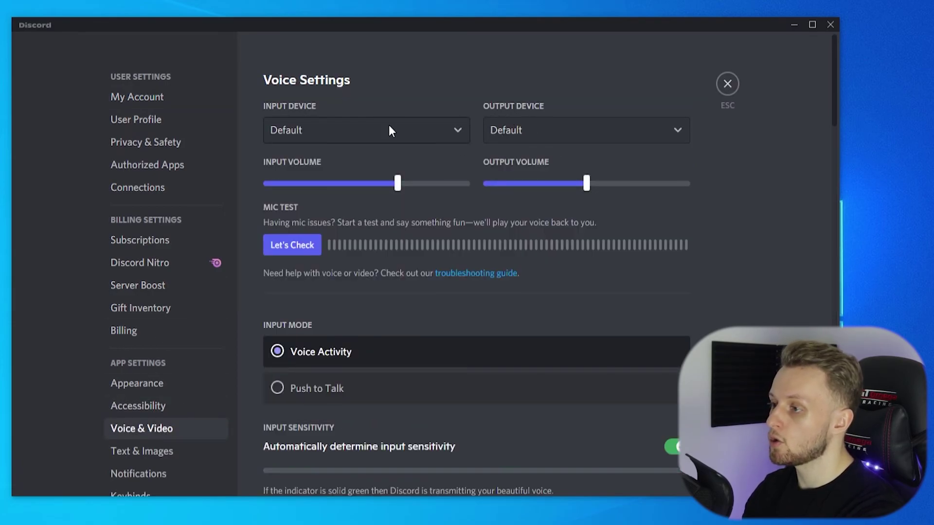
{"action": "left_click", "coordinate": [371, 132]}
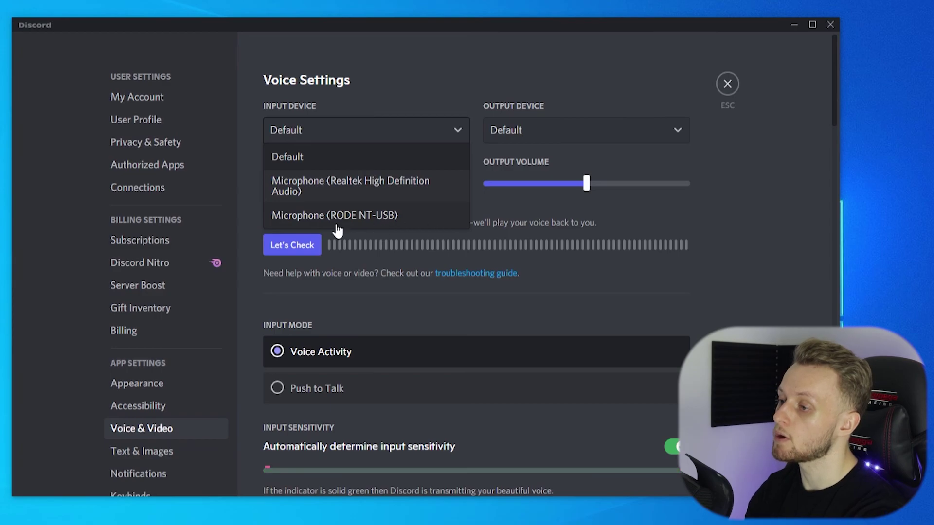
{"action": "left_click", "coordinate": [727, 84]}
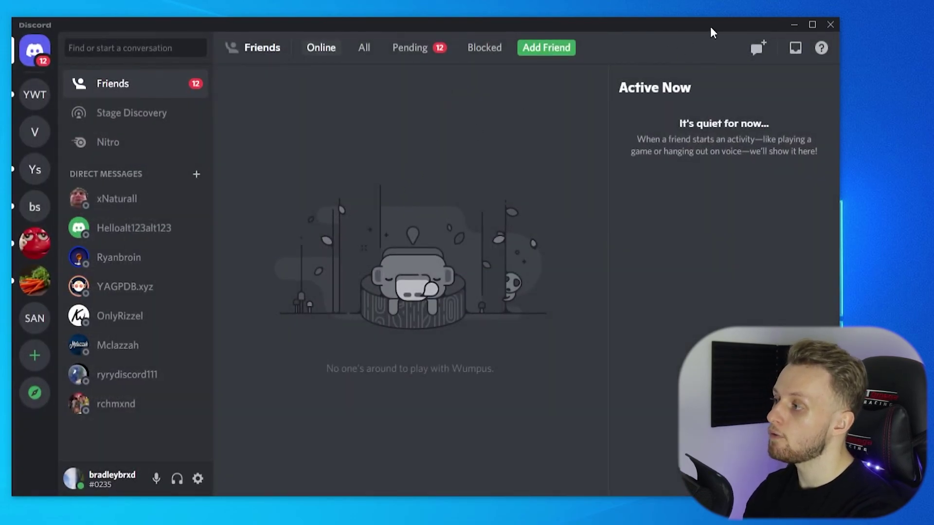
{"action": "left_click", "coordinate": [793, 24]}
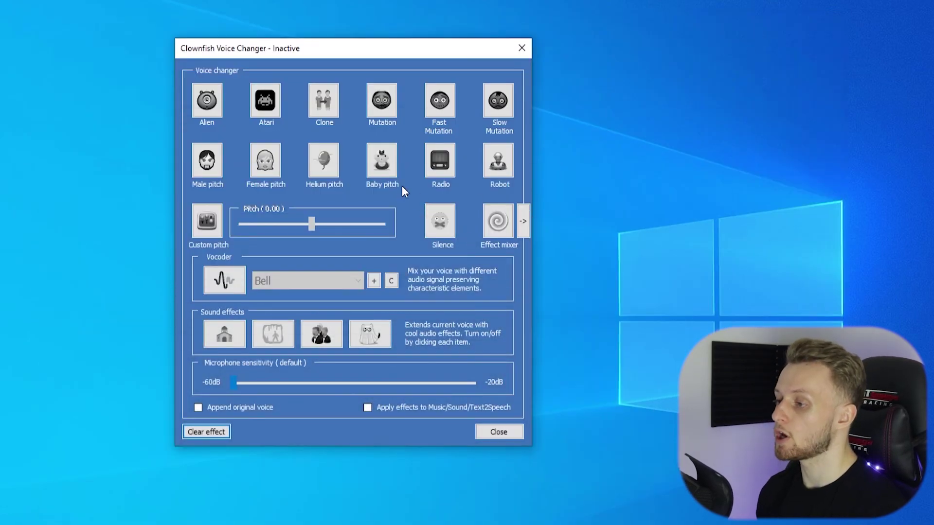